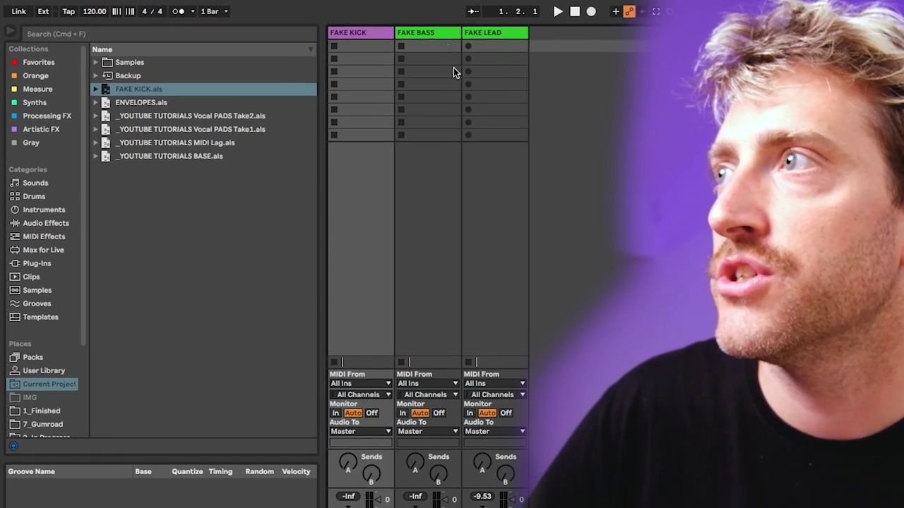
# Step: Expand the FAKE KICK.als set in the current project's files and select the FAKE KICK track inside it
pyautogui.click(435, 32)
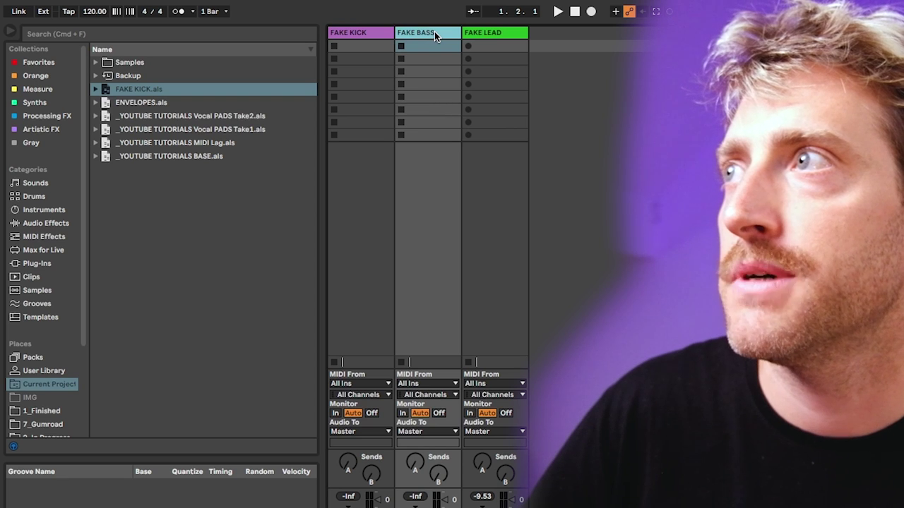
pyautogui.moveTo(421, 29); pyautogui.dragTo(186, 211)
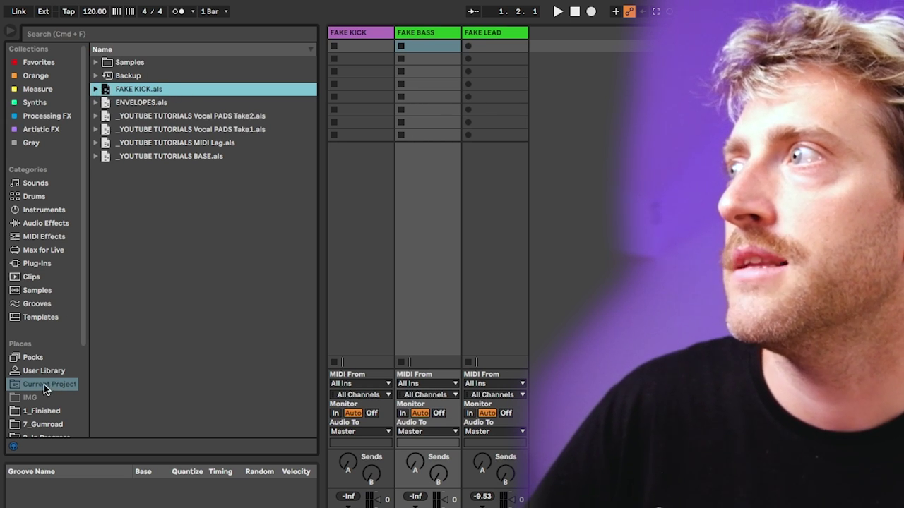
pyautogui.click(96, 89)
pyautogui.click(138, 103)
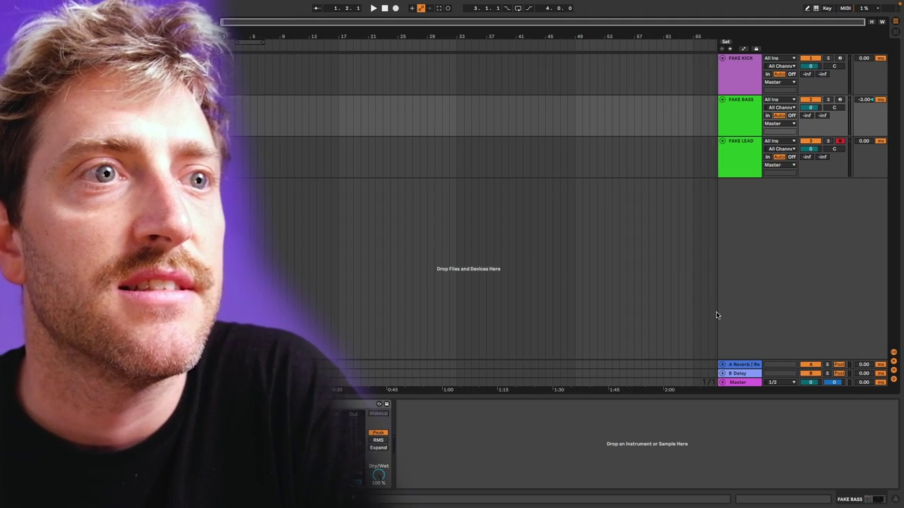
# Step: View the devices on the Reverb and Delay return tracks
pyautogui.click(740, 365)
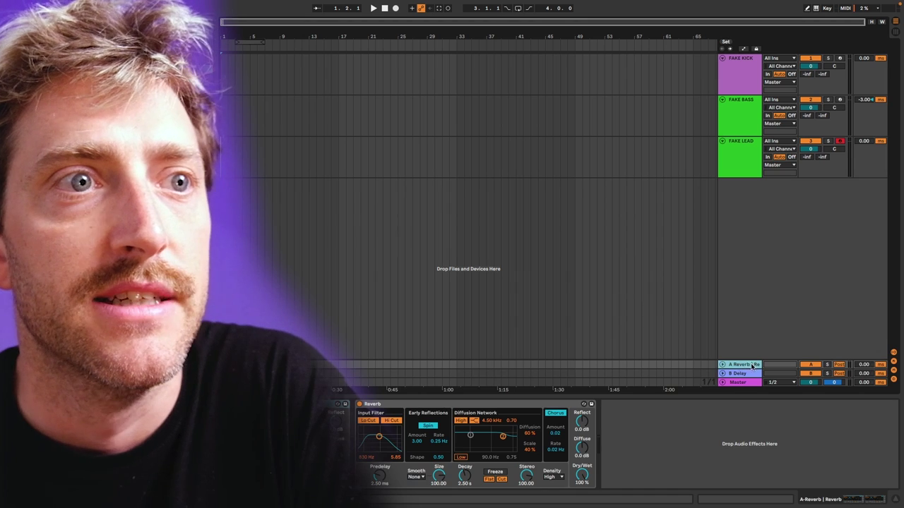
pyautogui.click(738, 373)
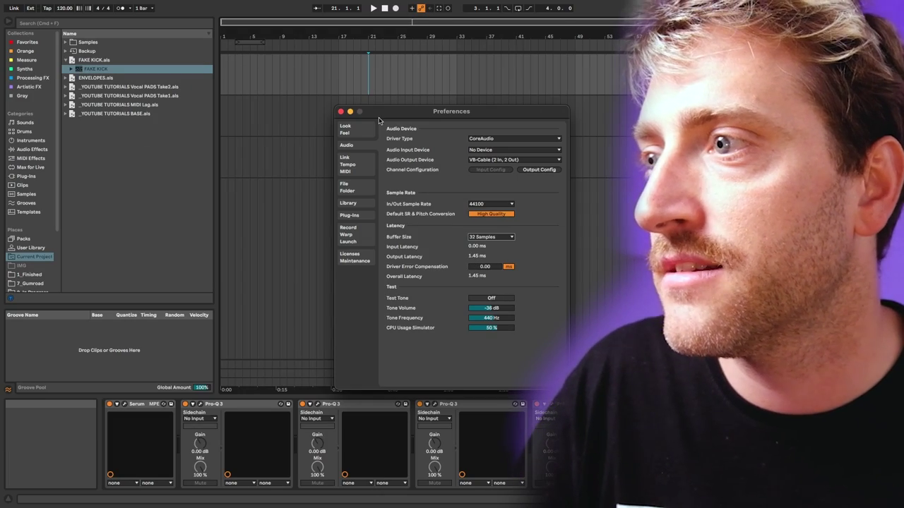
# Step: Close the audio preferences and select the first Pro-Q 3 on the FAKE KICK track
pyautogui.click(341, 111)
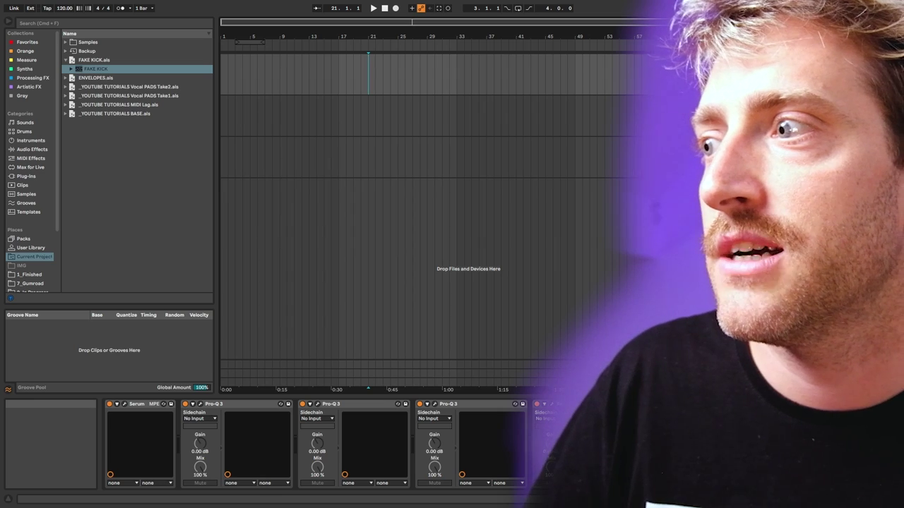
pyautogui.click(248, 408)
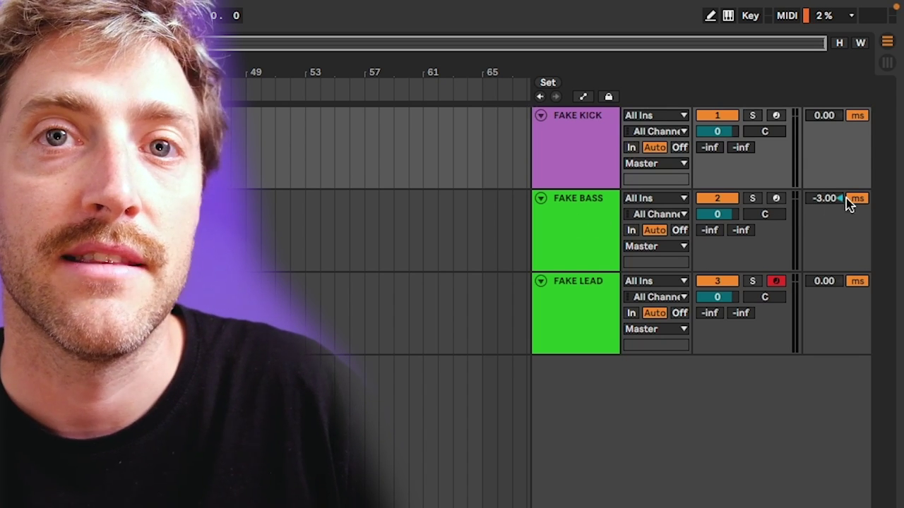
# Step: Inspect the track delays of FAKE BASS, FAKE LEAD and FAKE KICK, and check the latency of FAKE KICK's first Pro-Q 3
pyautogui.click(598, 239)
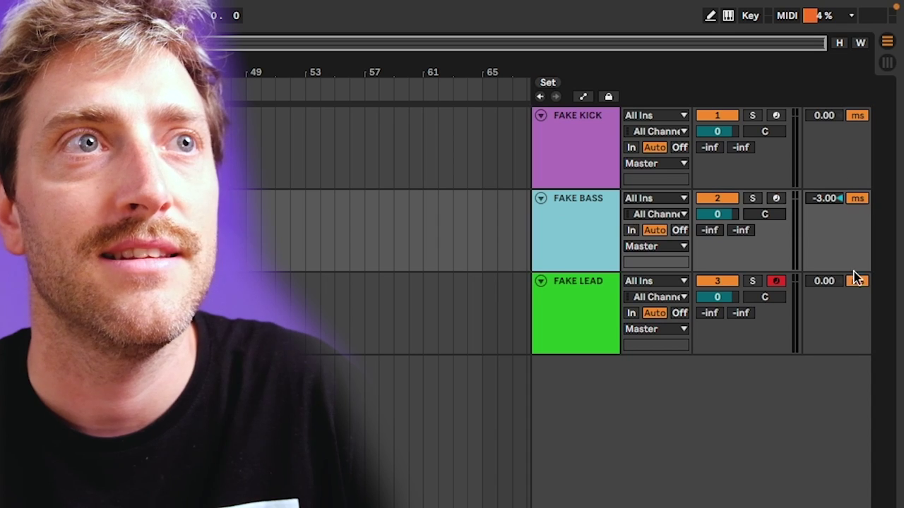
pyautogui.click(565, 280)
pyautogui.click(592, 142)
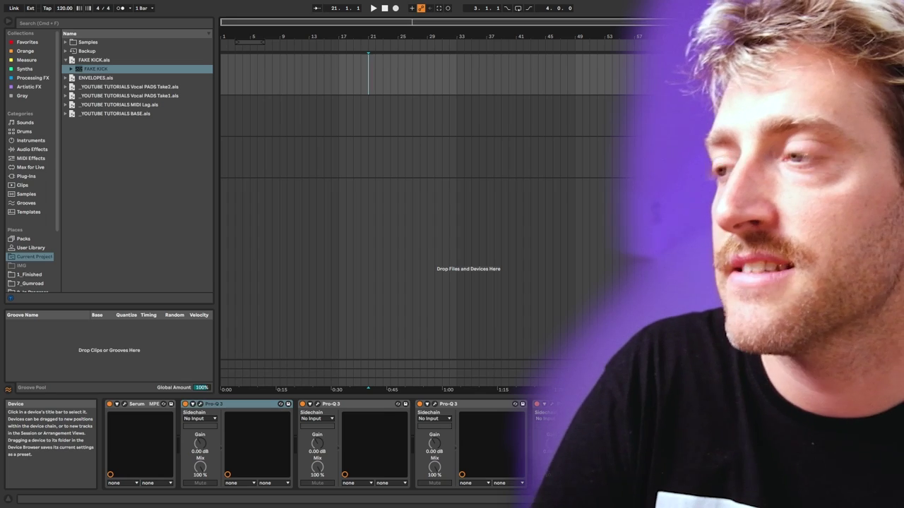
pyautogui.hscroll(3, 485, 421)
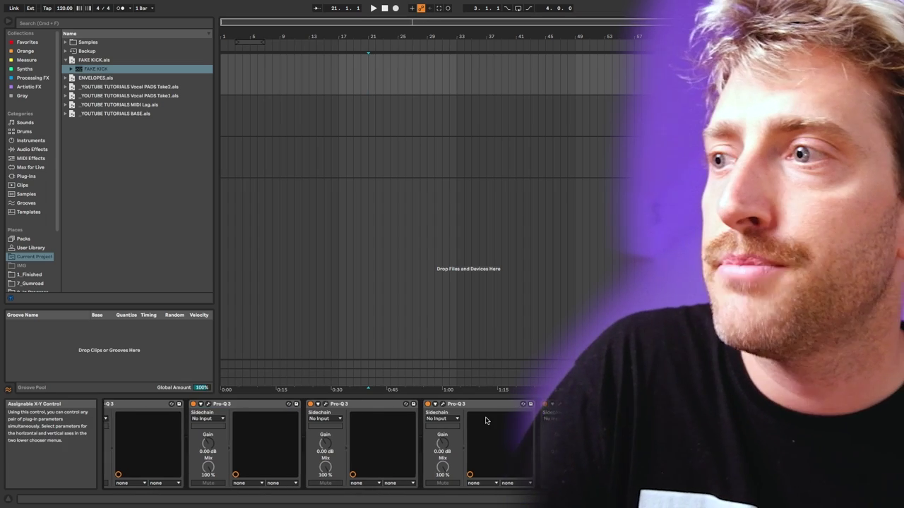
pyautogui.hscroll(-3, 486, 421)
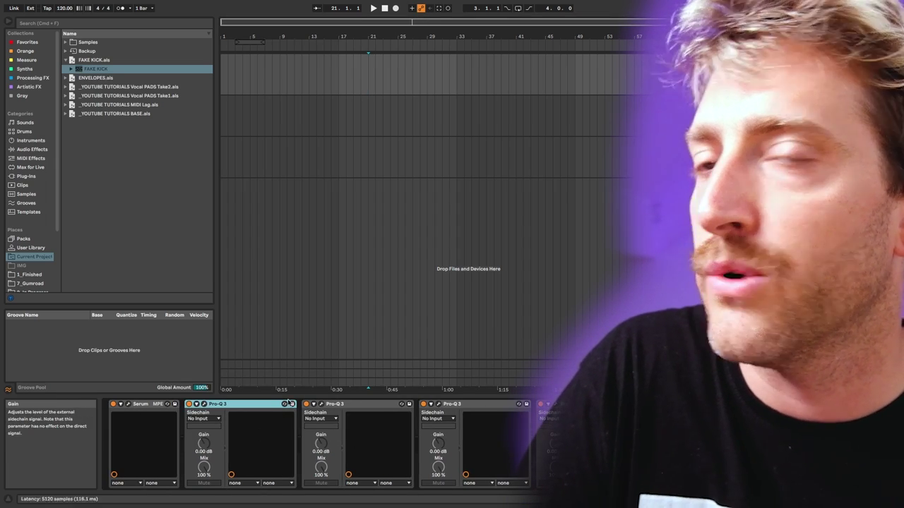
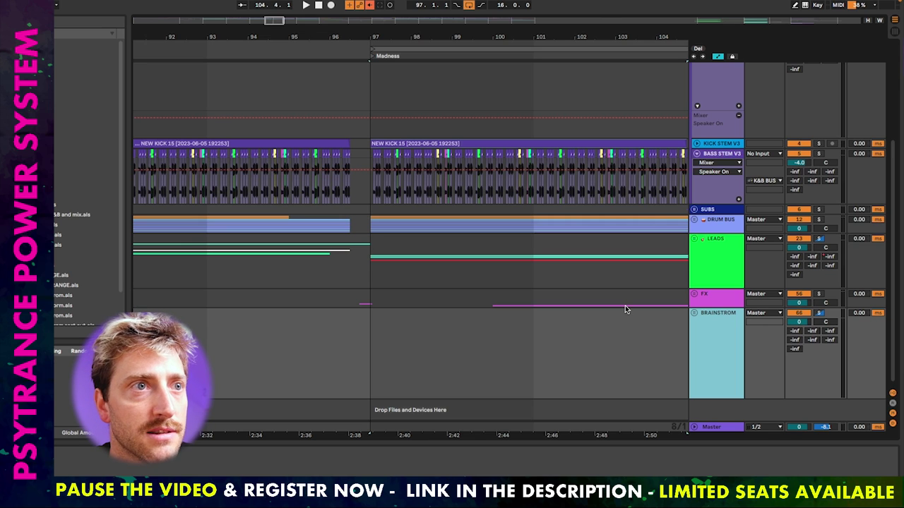
# Step: Collapse the BASS STEM V3 track and fold the K&B BUS group that contains it
pyautogui.scroll(5, 729, 195)
pyautogui.click(694, 179)
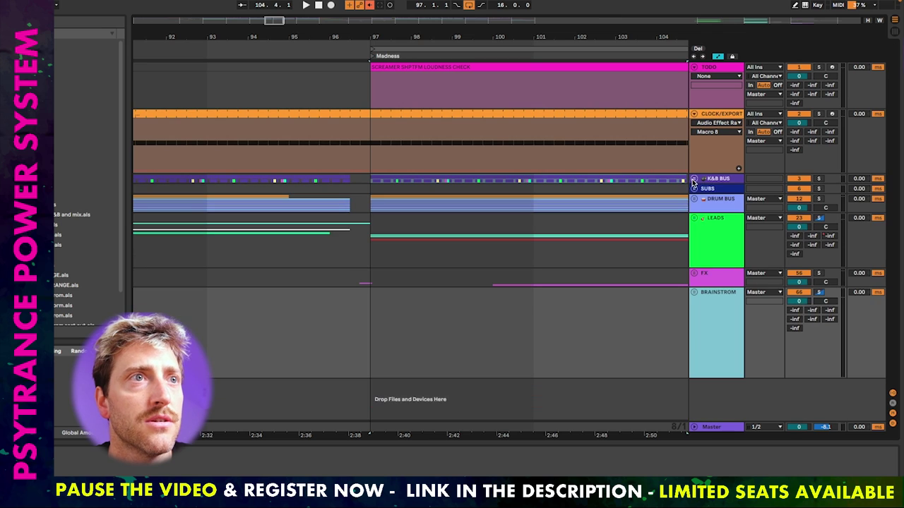
pyautogui.click(695, 179)
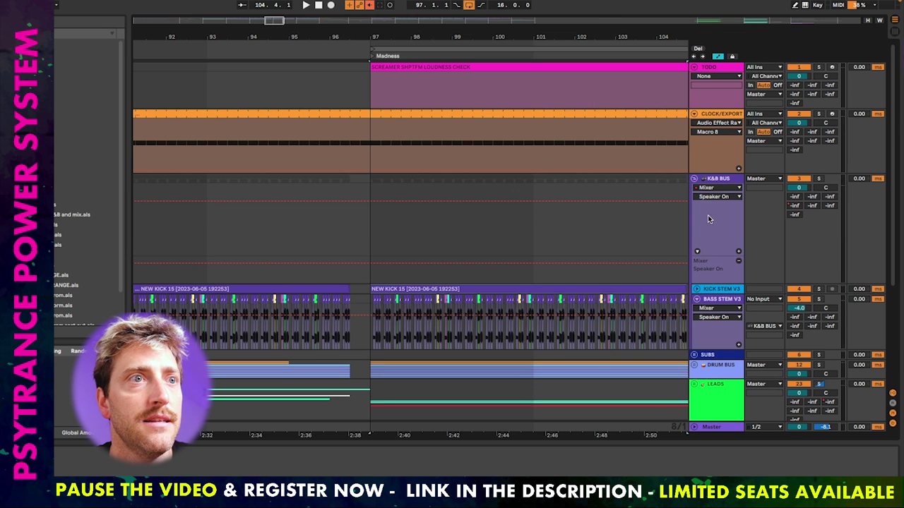
pyautogui.click(696, 299)
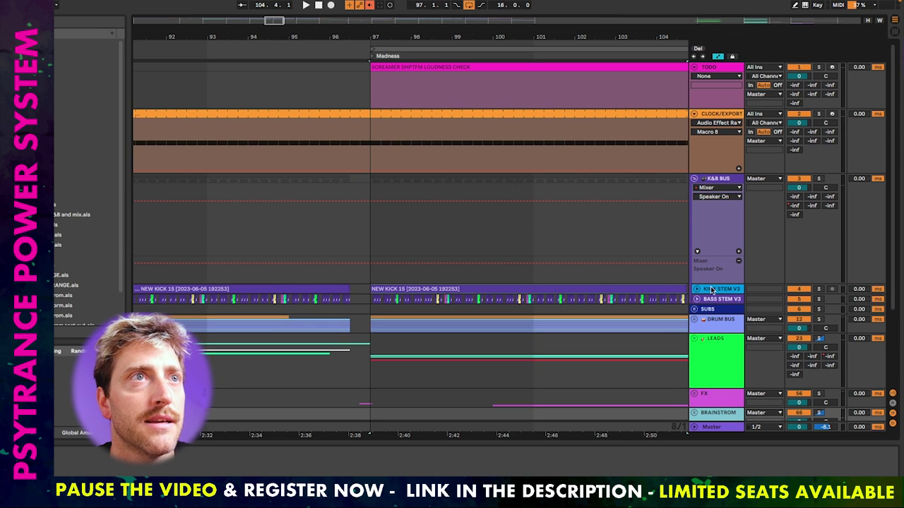
pyautogui.click(694, 179)
# Step: Select all tracks and groups from TODO to BRAINSTROM except the K&B BUS group
pyautogui.click(712, 179)
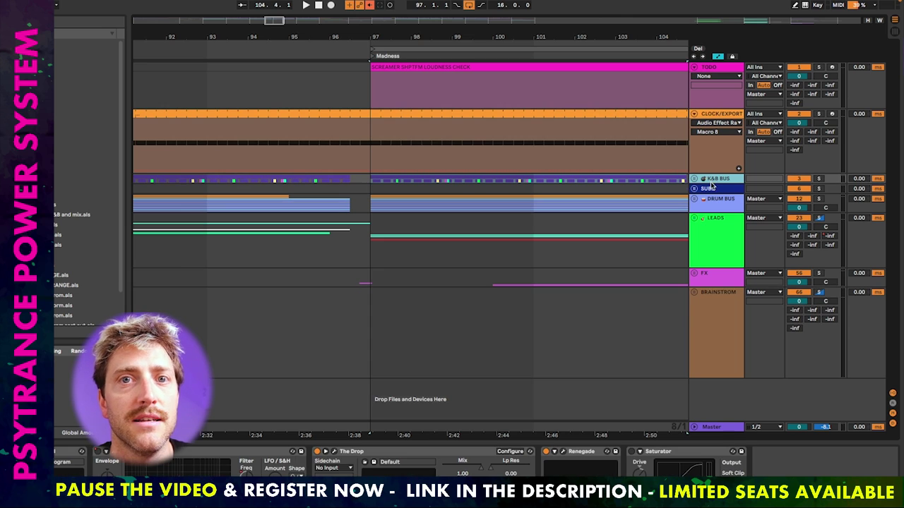
pyautogui.click(713, 189)
pyautogui.keyDown('shift'); pyautogui.click(721, 307); pyautogui.keyUp('shift')
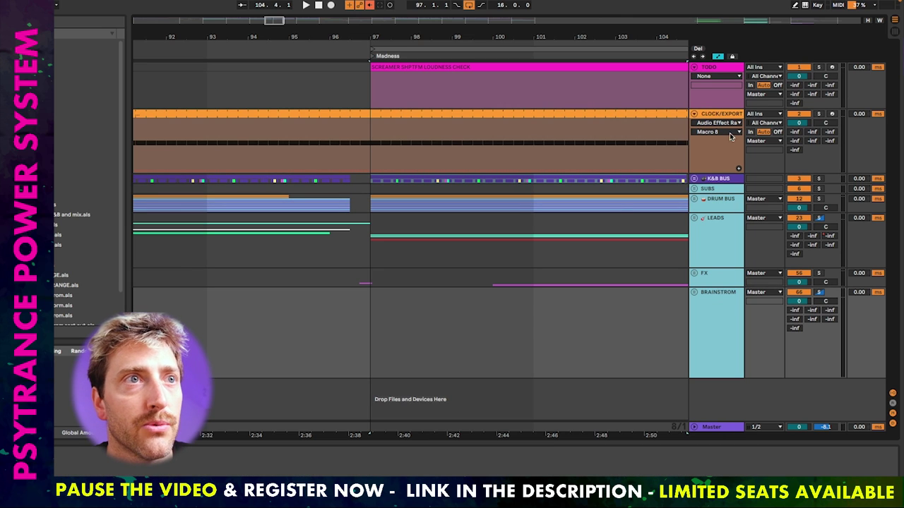
pyautogui.click(713, 70)
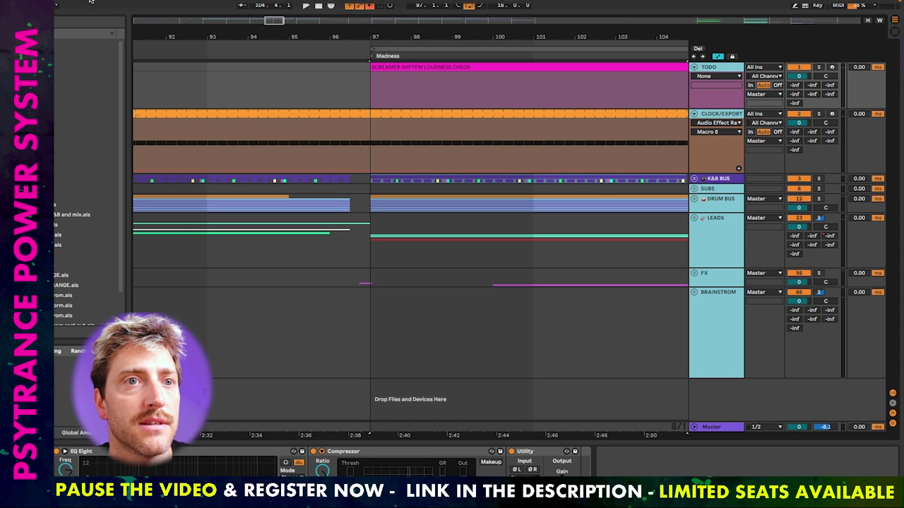
# Step: Select only the K&B BUS group, and show the return tracks briefly before hiding them again
pyautogui.click(711, 179)
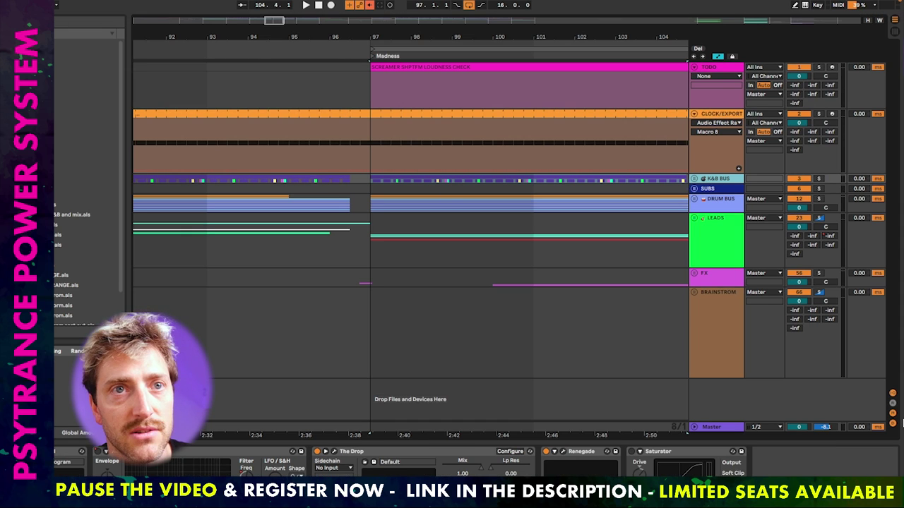
pyautogui.click(893, 404)
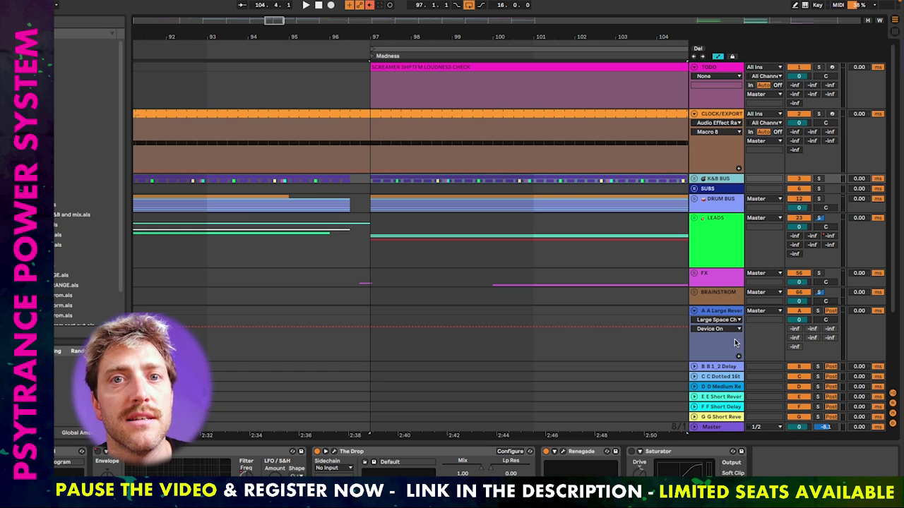
pyautogui.click(893, 404)
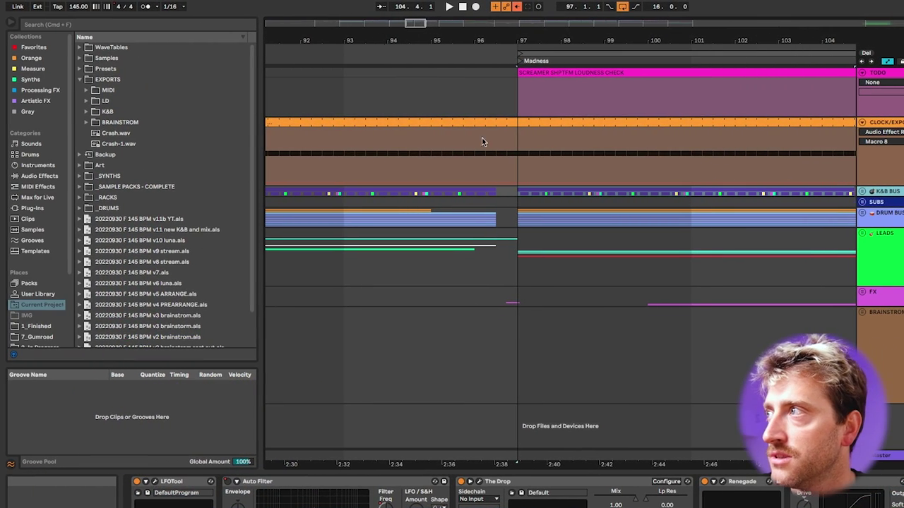
# Step: Select the set 20220930 F 145 BPM breakout K&B.als in the current project's files
pyautogui.click(49, 4)
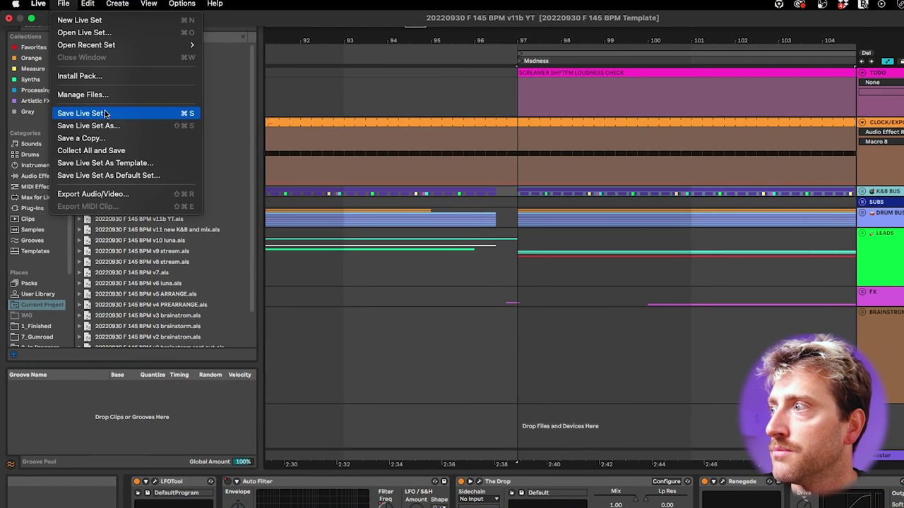
pyautogui.click(120, 227)
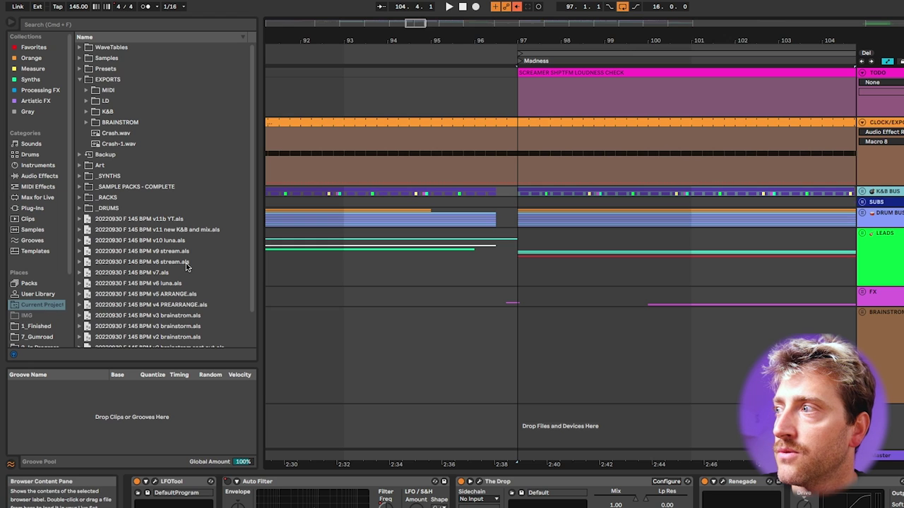
pyautogui.scroll(-3, 153, 346)
pyautogui.click(152, 345)
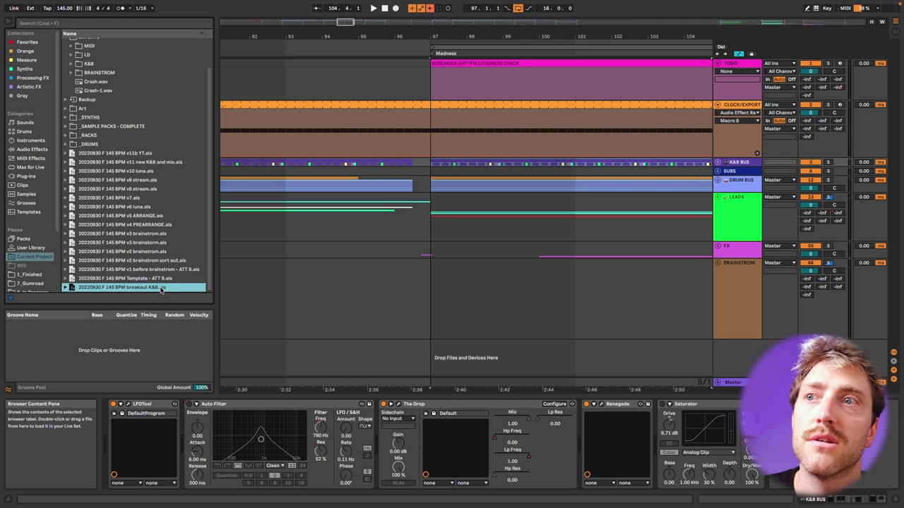
# Step: View the list of recently opened Live Sets and close it without opening any
pyautogui.click(430, 244)
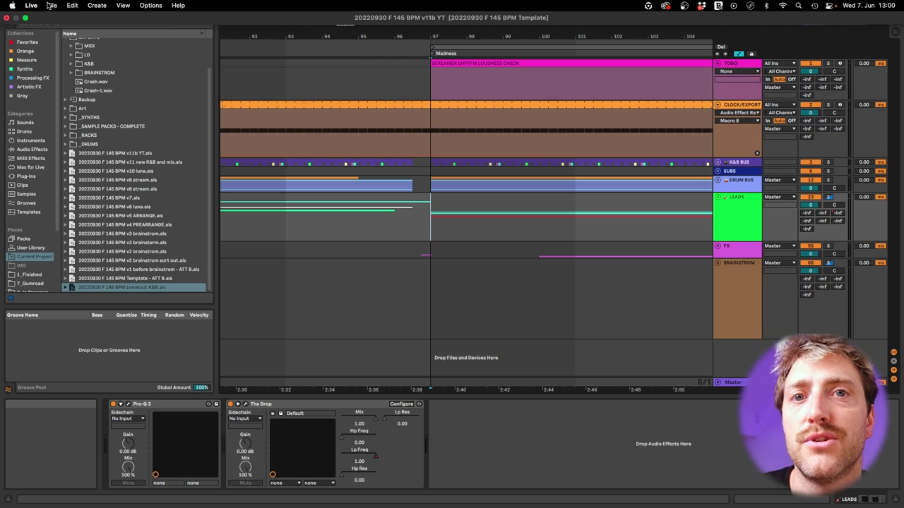
pyautogui.click(51, 5)
pyautogui.moveTo(75, 41)
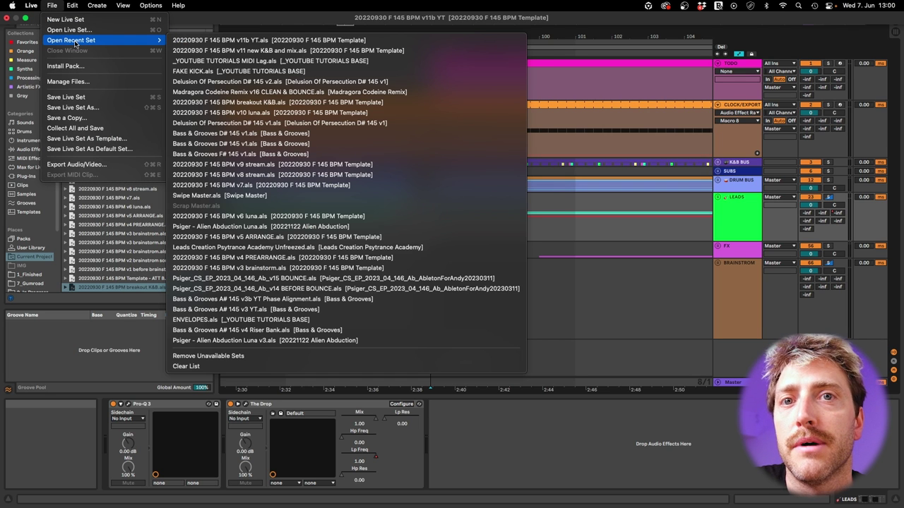
pyautogui.click(214, 3)
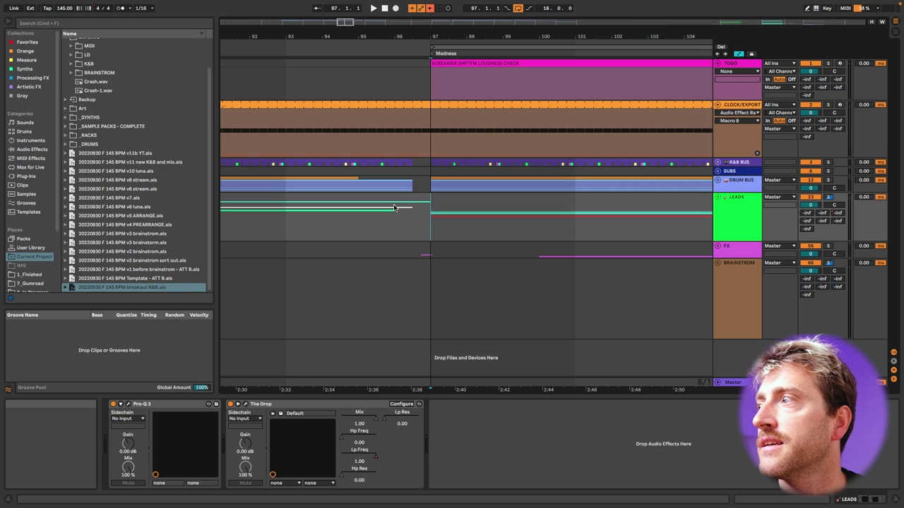
# Step: Expand the breakout K&B.als set and try to bring its K&B V2 group into the arrangement near K&B BUS
pyautogui.click(738, 162)
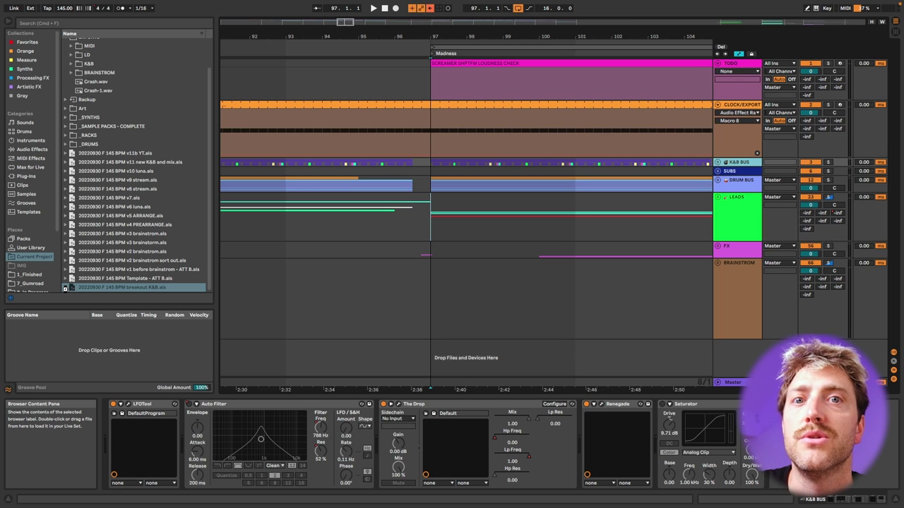
pyautogui.click(65, 287)
pyautogui.click(99, 270)
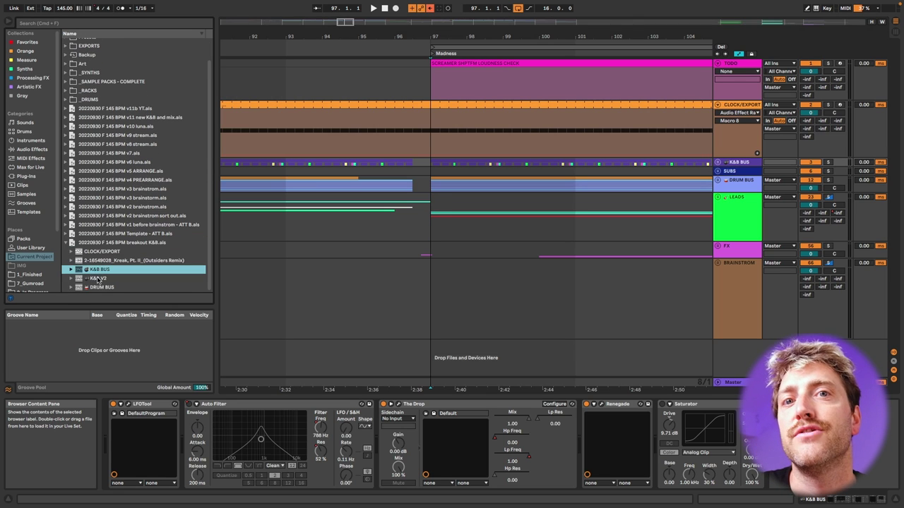
pyautogui.click(97, 279)
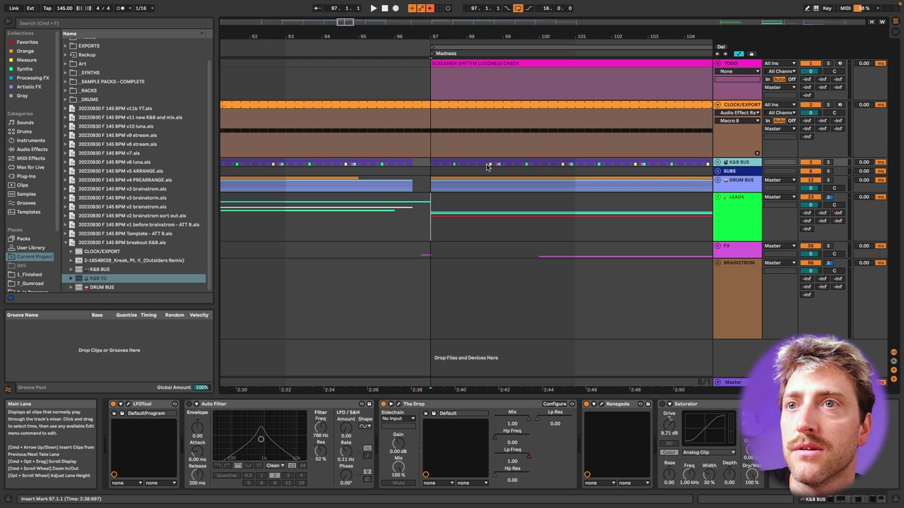
pyautogui.moveTo(111, 276); pyautogui.dragTo(660, 185)
# Step: Solo the KICK STEM V3 track and switch the solo to the BASS STEM V3 track
pyautogui.click(701, 259)
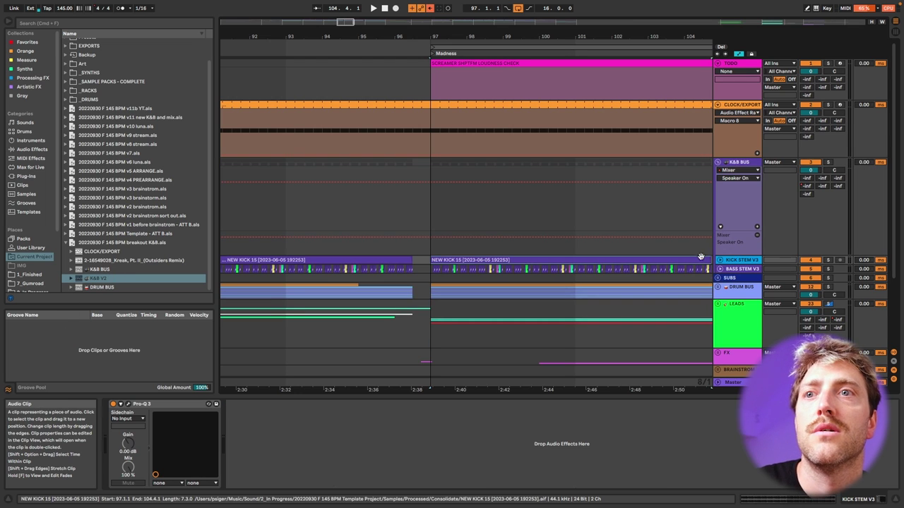
pyautogui.click(828, 261)
pyautogui.click(829, 261)
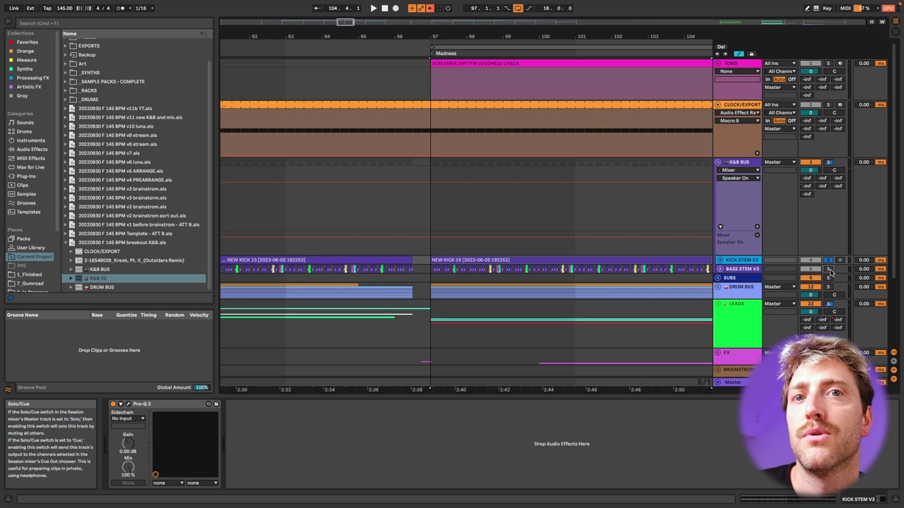
pyautogui.click(829, 269)
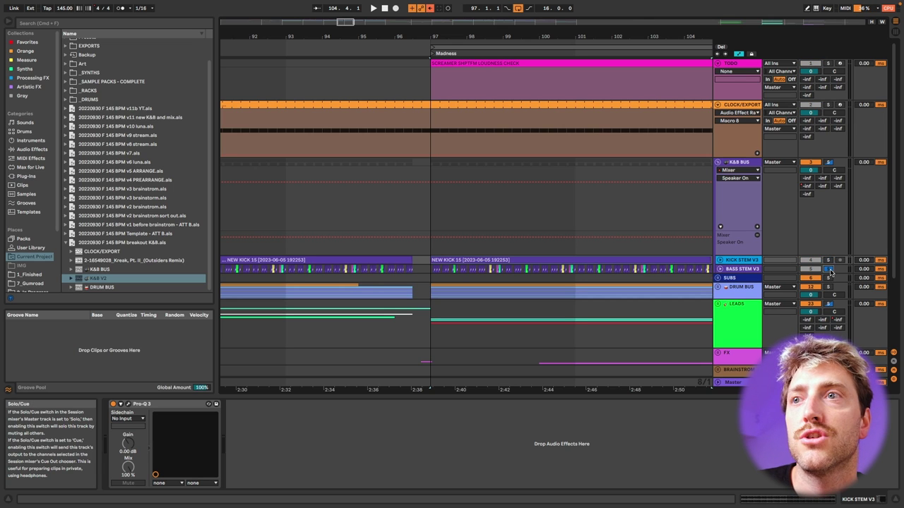
# Step: Solo the whole K&B BUS group and fold it
pyautogui.click(828, 162)
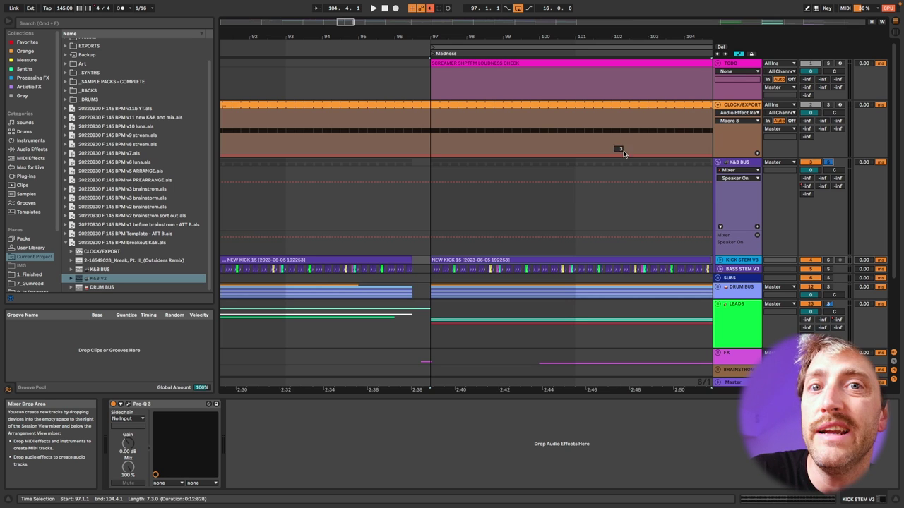
pyautogui.click(723, 163)
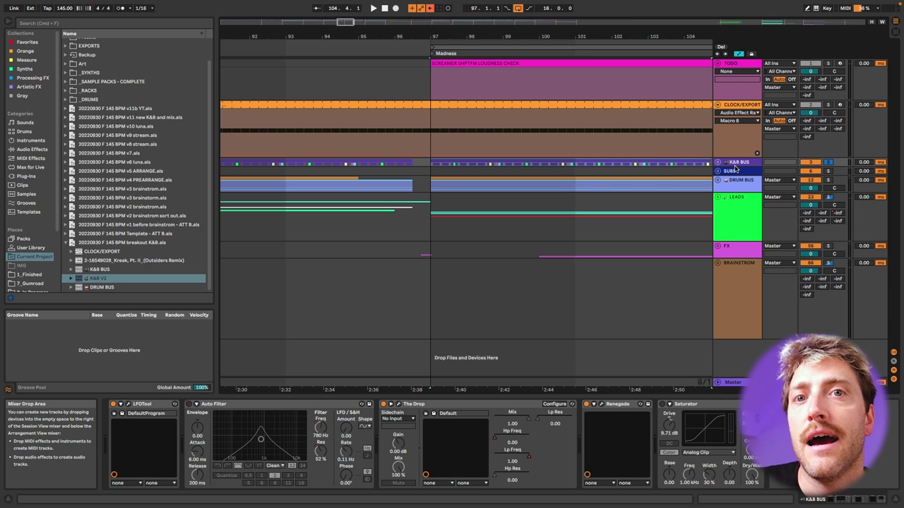
# Step: Select the K&B Stem audio clip in the BS1 section and inspect its waveform up close
pyautogui.scroll(-10, 622, 242)
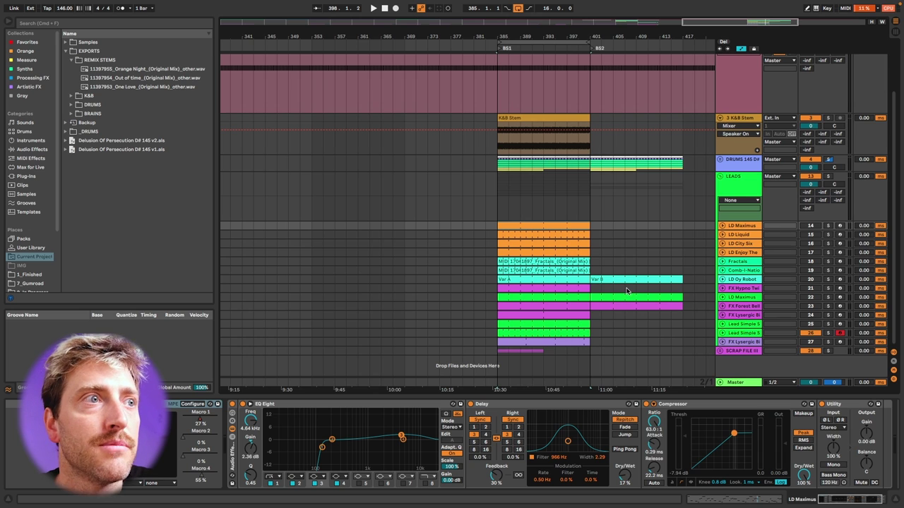
pyautogui.click(544, 116)
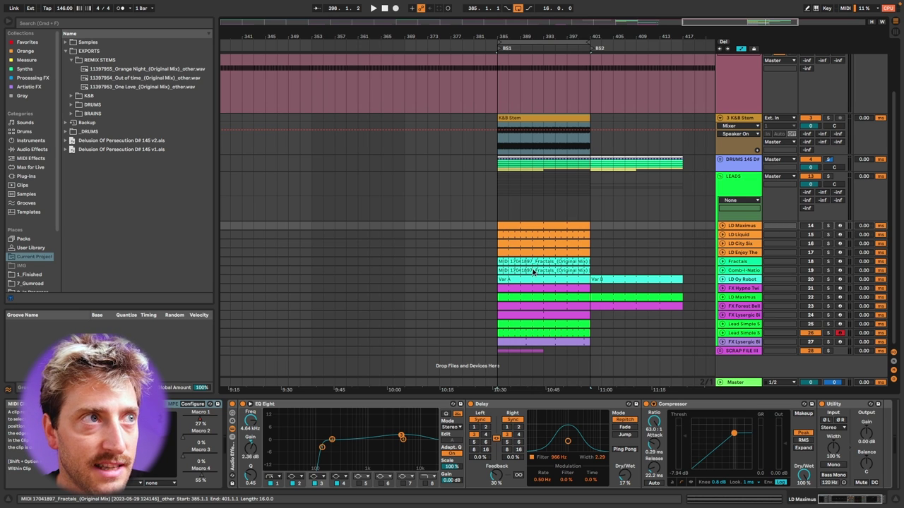
pyautogui.scroll(2, 553, 123)
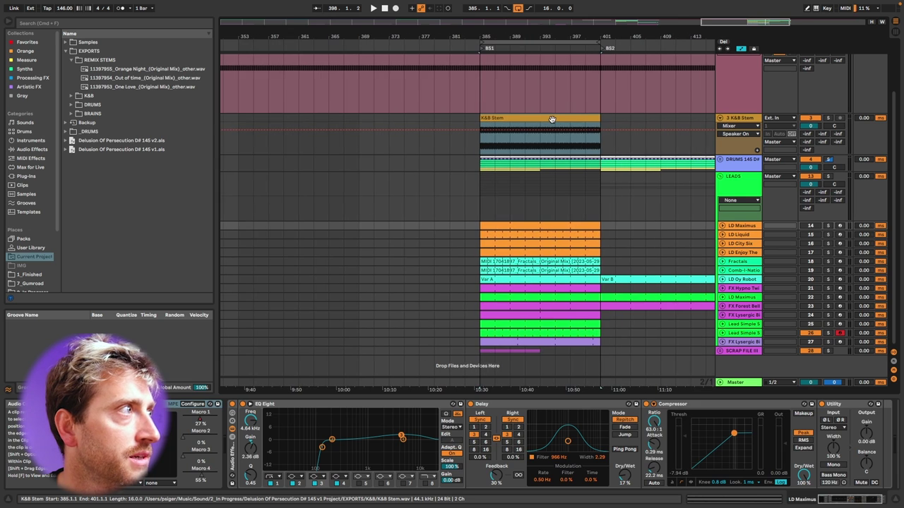
pyautogui.click(498, 125)
pyautogui.scroll(5, 555, 139)
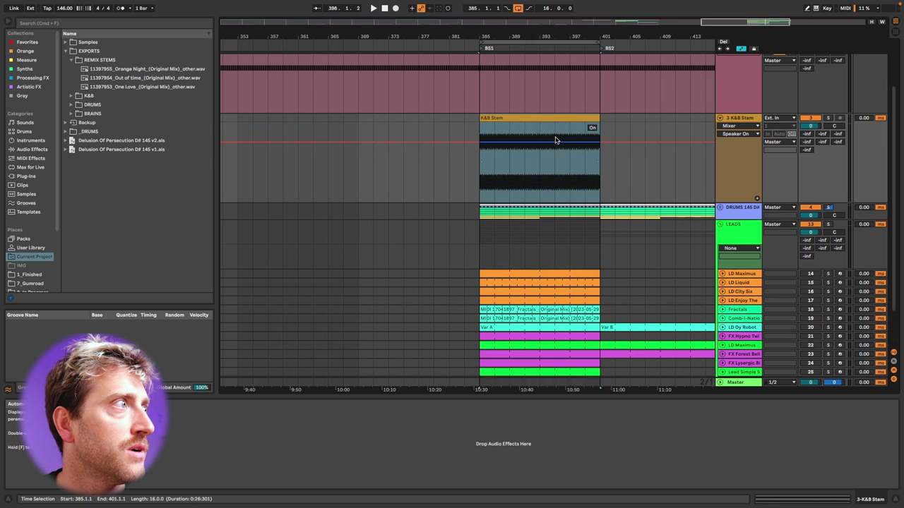
pyautogui.scroll(5, 549, 164)
# Step: Browse the current project's files and select K&B Stem.wav in the K&B folder under EXPORTS
pyautogui.click(35, 248)
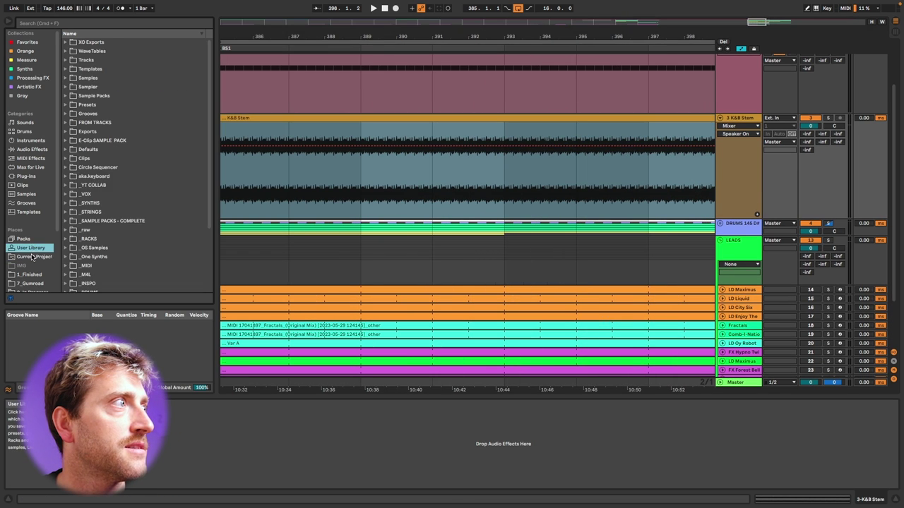
pyautogui.click(33, 256)
pyautogui.click(72, 96)
pyautogui.click(107, 78)
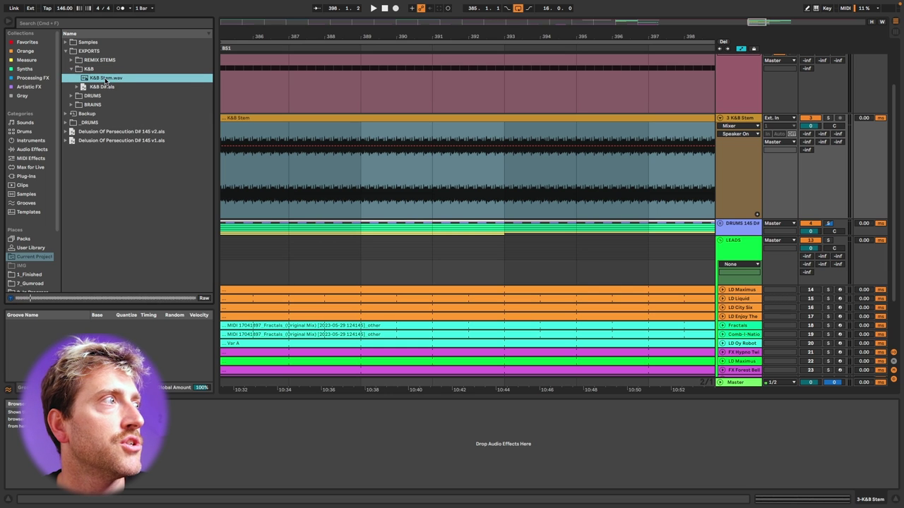
# Step: Select the K&B D#.als set in the K&B export folder, then expand and collapse its contents
pyautogui.click(432, 272)
pyautogui.click(101, 88)
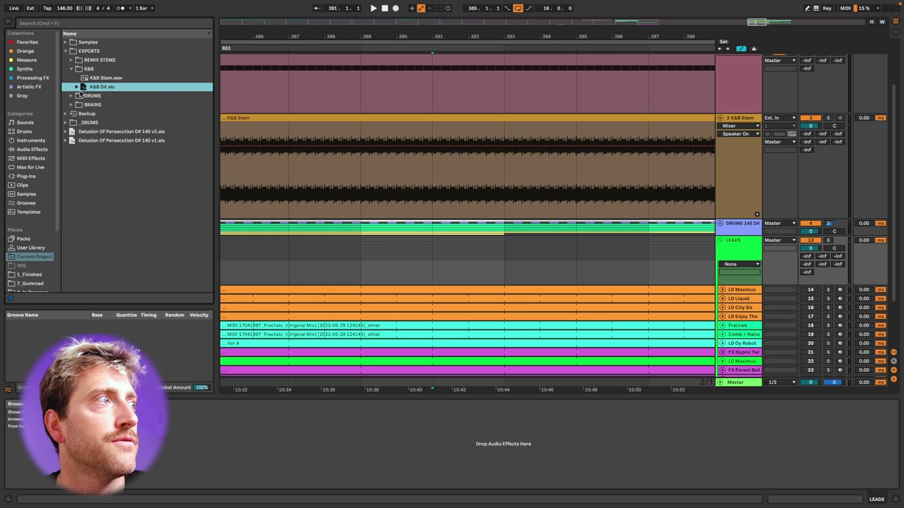
pyautogui.click(76, 86)
pyautogui.click(77, 87)
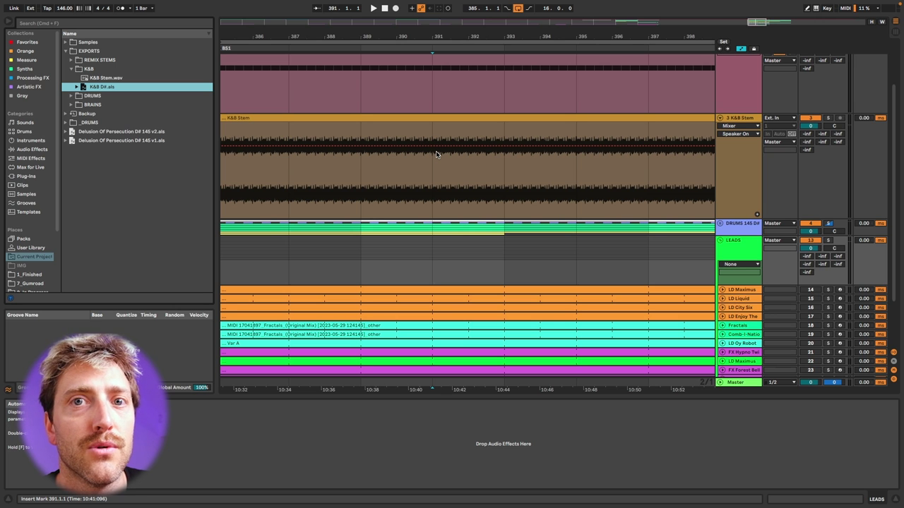
# Step: Collapse the K&B export folder and select the BS1.als set inside the BRAINS export folder
pyautogui.scroll(-5, 446, 156)
pyautogui.scroll(-2, 508, 143)
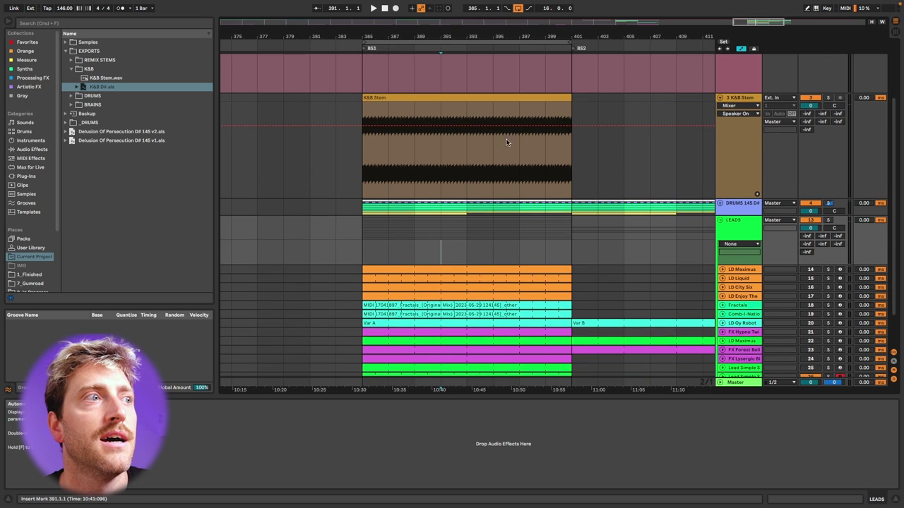
pyautogui.scroll(-3, 584, 315)
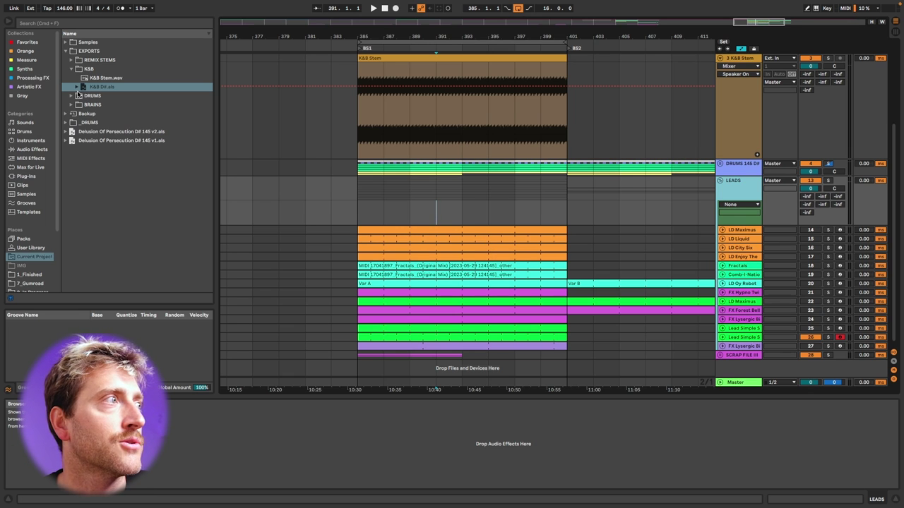
pyautogui.click(77, 69)
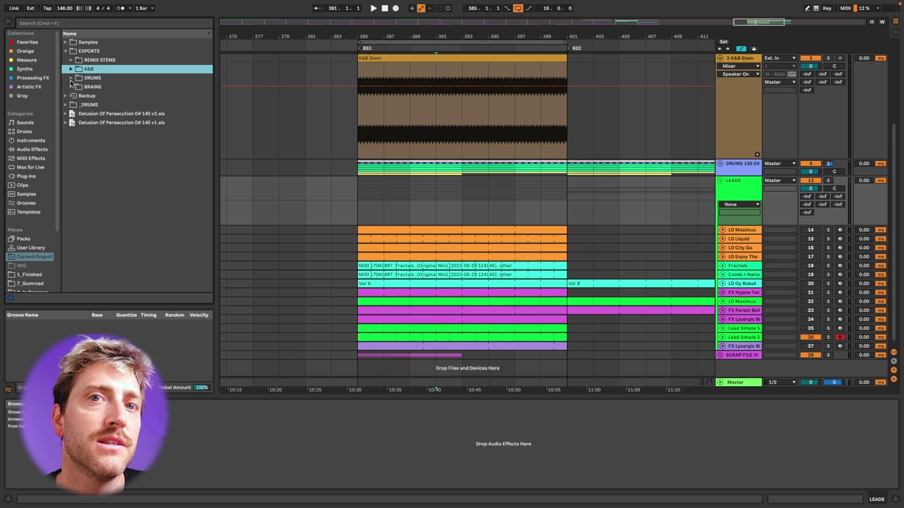
pyautogui.click(71, 86)
pyautogui.click(93, 95)
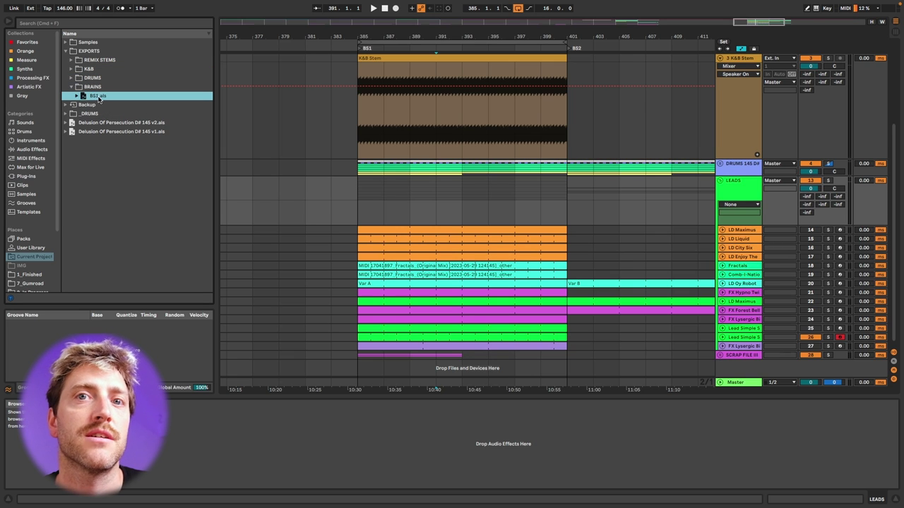